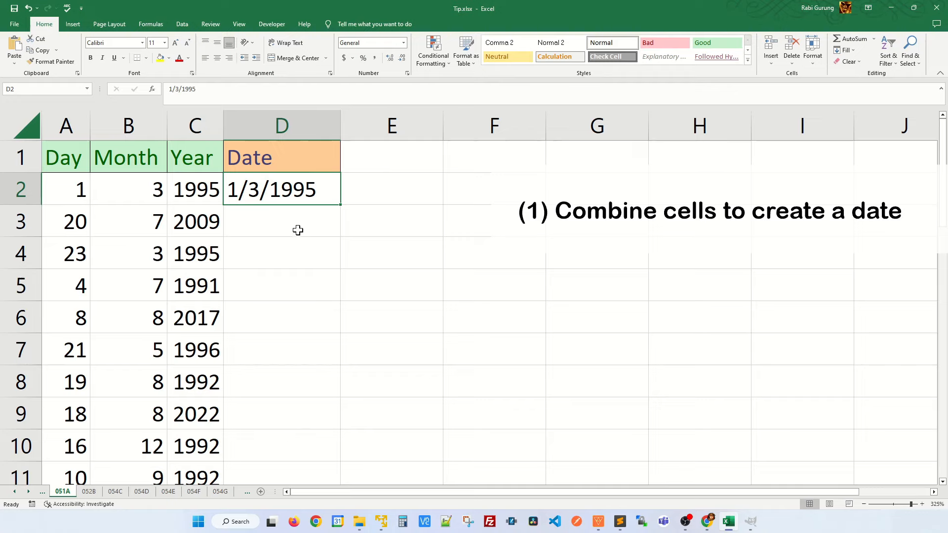
Flash Fill the Date column with Day/Month/Year dates like 20/7/2009
left_click(298, 228)
left_click(303, 294)
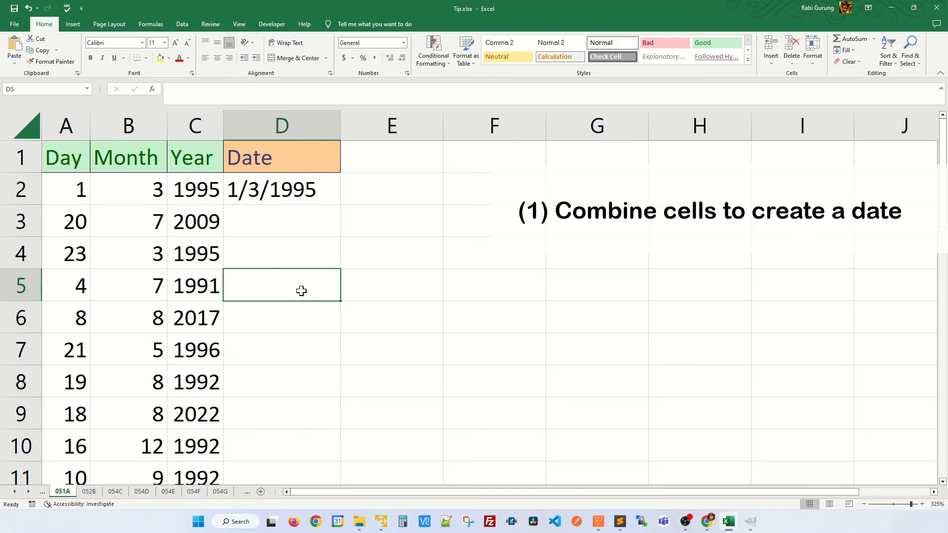
key("ctrl+e")
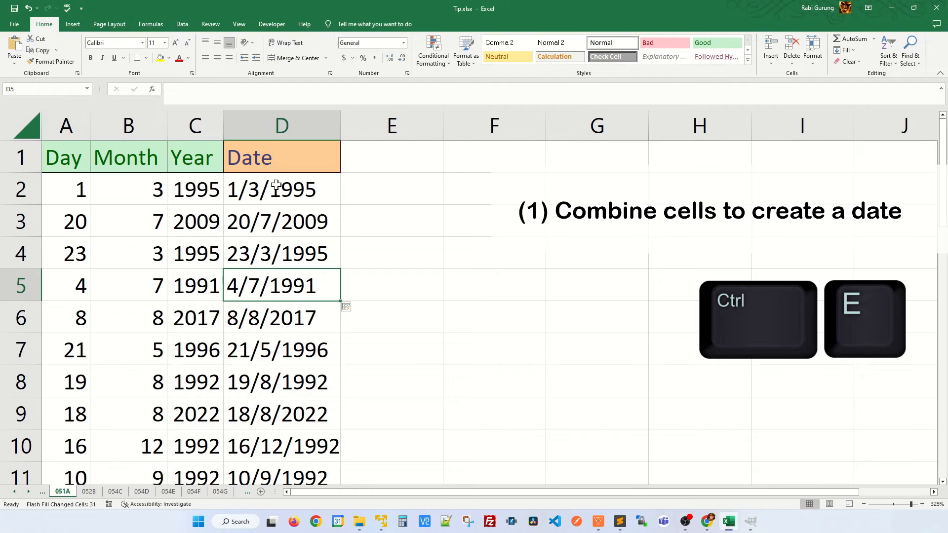
scroll(307, 277, "down", 3)
scroll(313, 279, "up", 3)
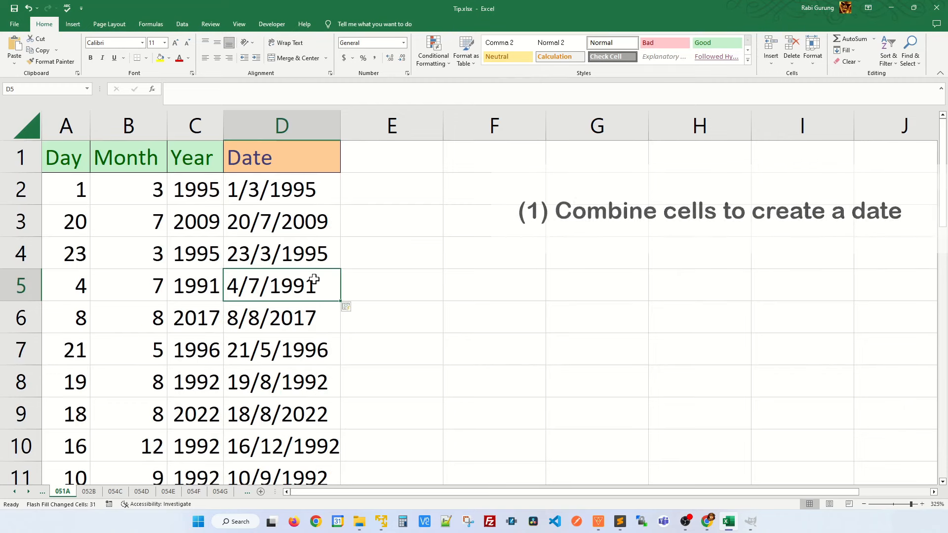
On sheet 052B, enter brand Nike and model 14226571 as the first example row
left_click(89, 492)
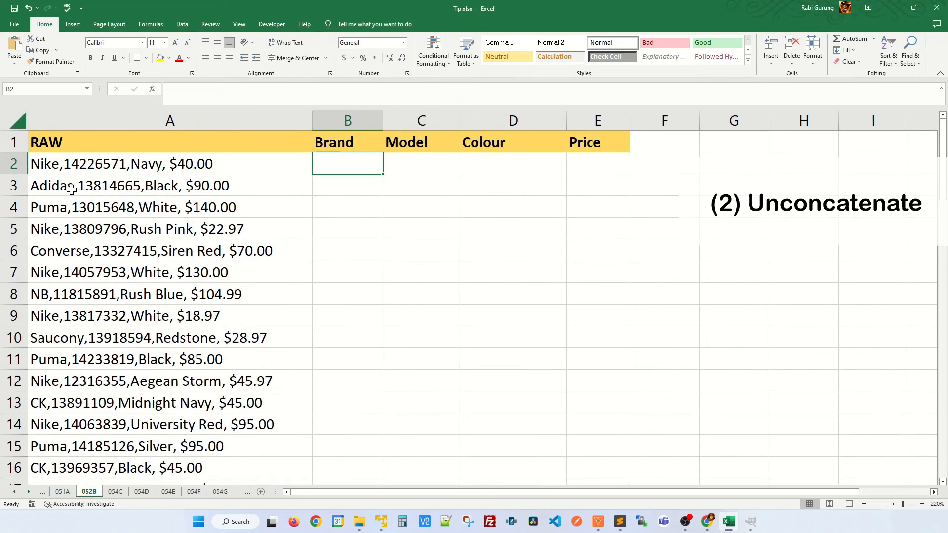
left_click(53, 166)
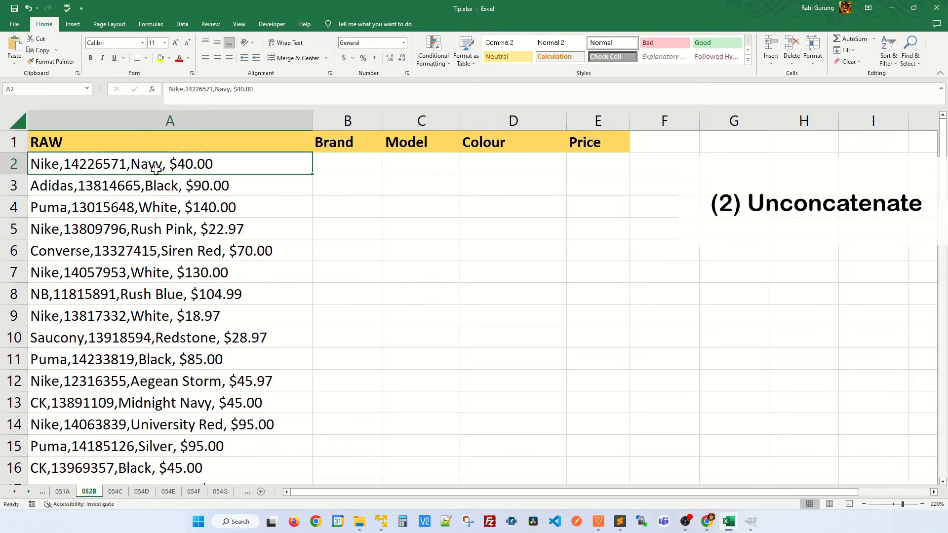
left_click(360, 161)
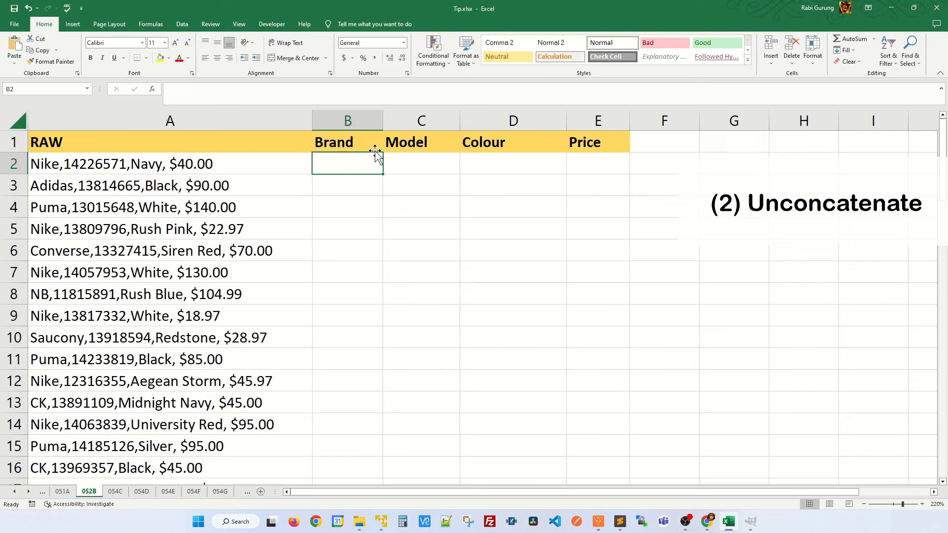
type("Nike")
key("Tab")
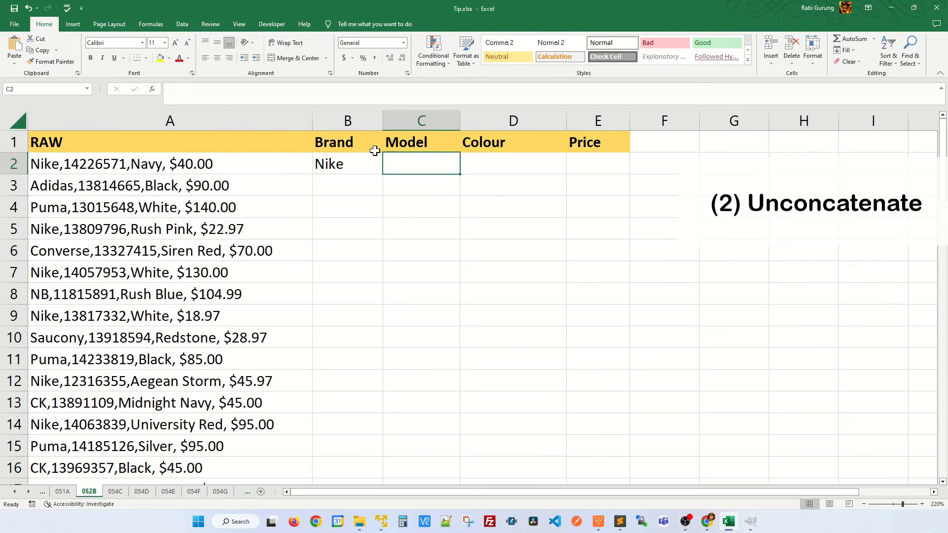
type("1422")
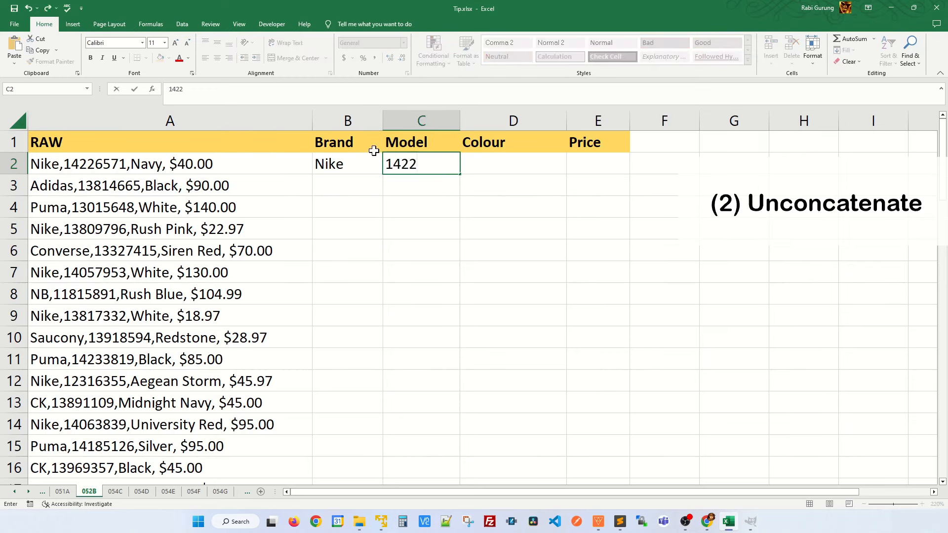
type("6571")
key("Tab")
Add colour Navy and a corrected price of $40.00 to the example row
type("Na")
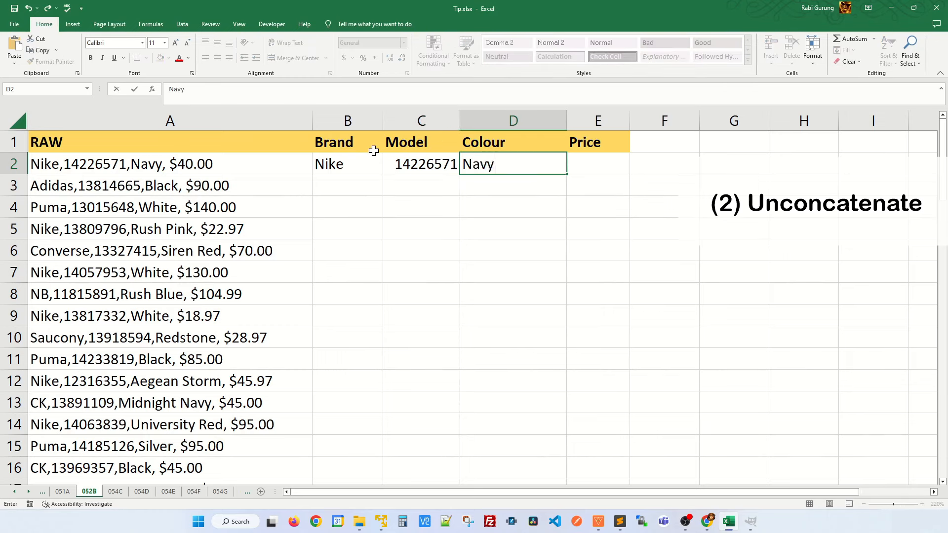
key("Tab")
type("40\\")
key("ctrl+Return")
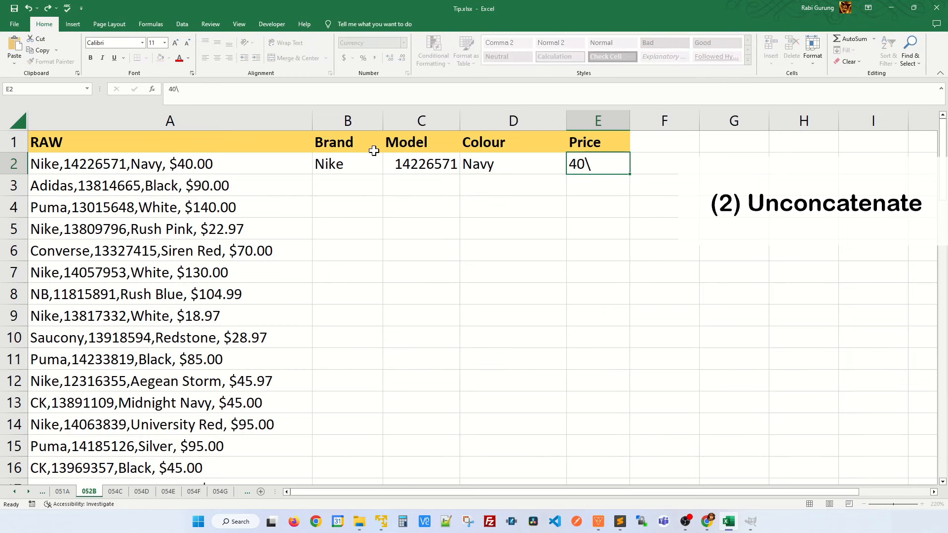
key("Return")
key("Up")
key("Right")
key("Right")
key("Right")
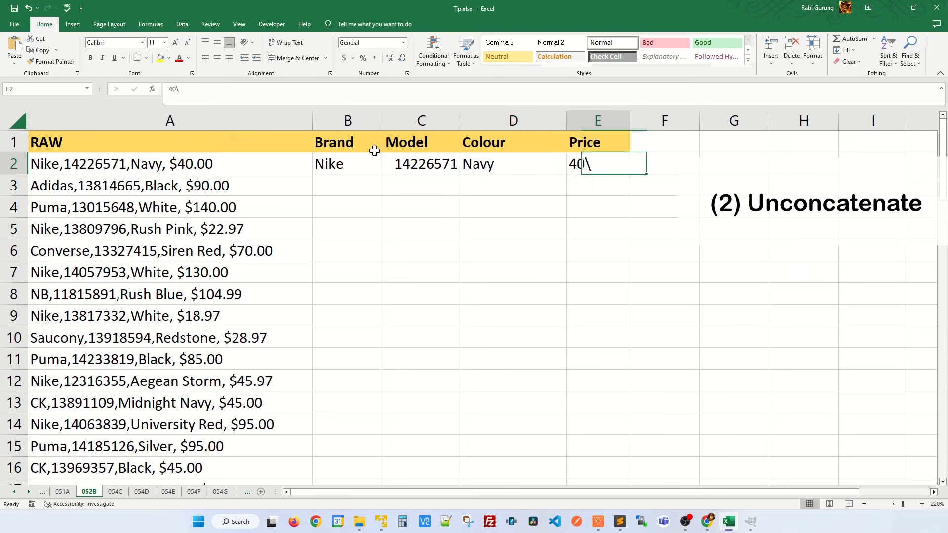
type("40")
key("Return")
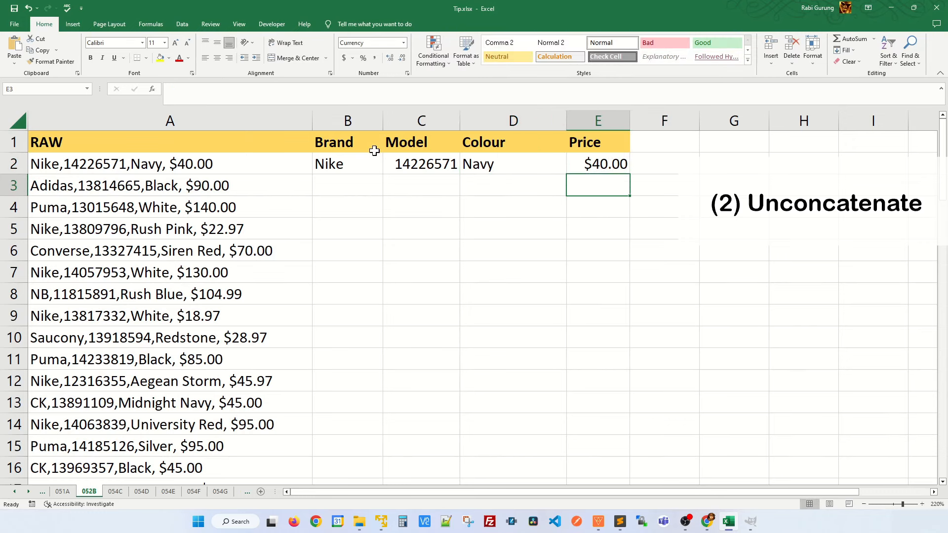
Flash Fill the Brand, Model, Colour and Price columns, then go to sheet 054C
key("Left")
key("Left")
key("Left")
key("ctrl+e")
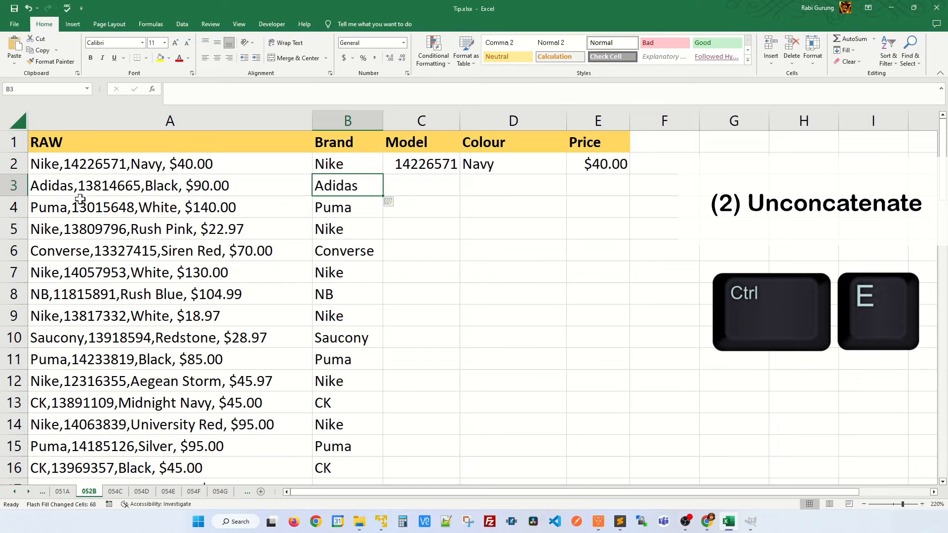
left_click(428, 206)
key("ctrl+e")
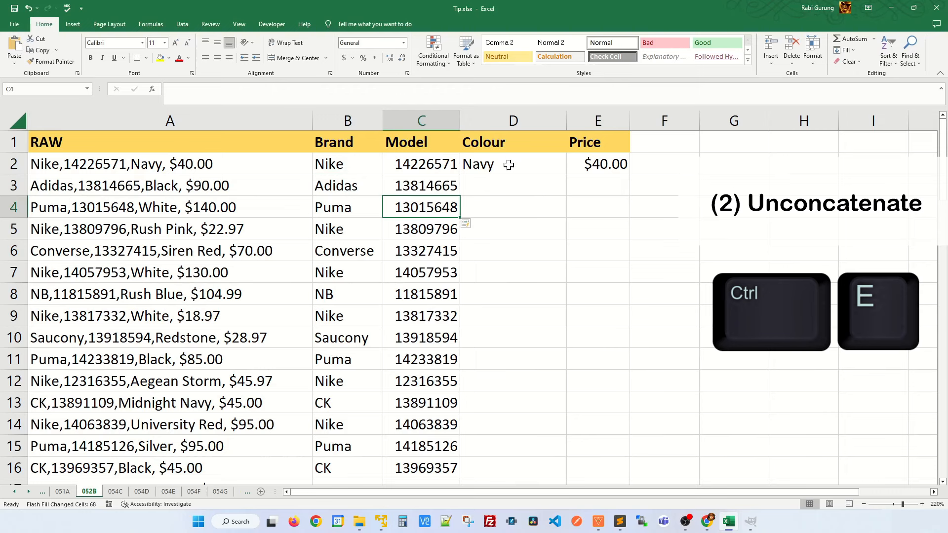
left_click(519, 292)
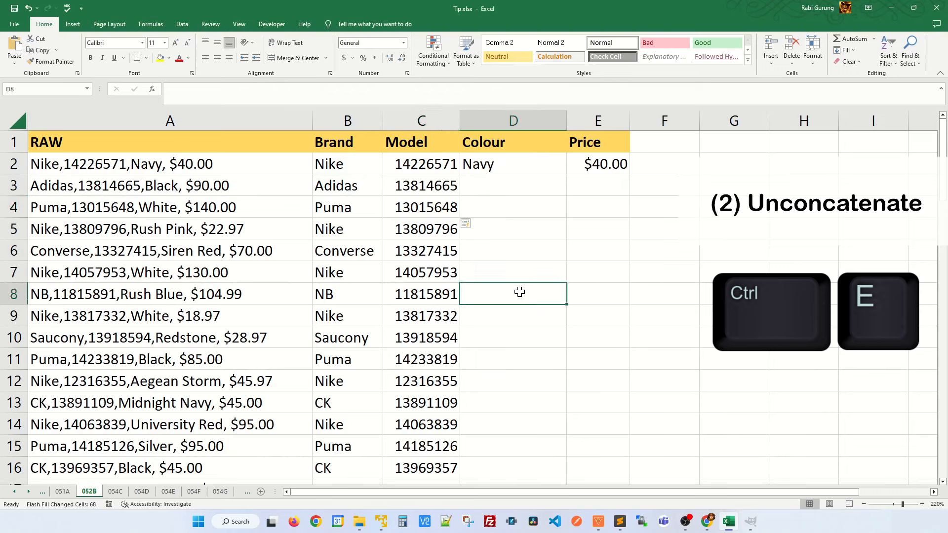
key("ctrl+e")
left_click(614, 212)
key("ctrl+e")
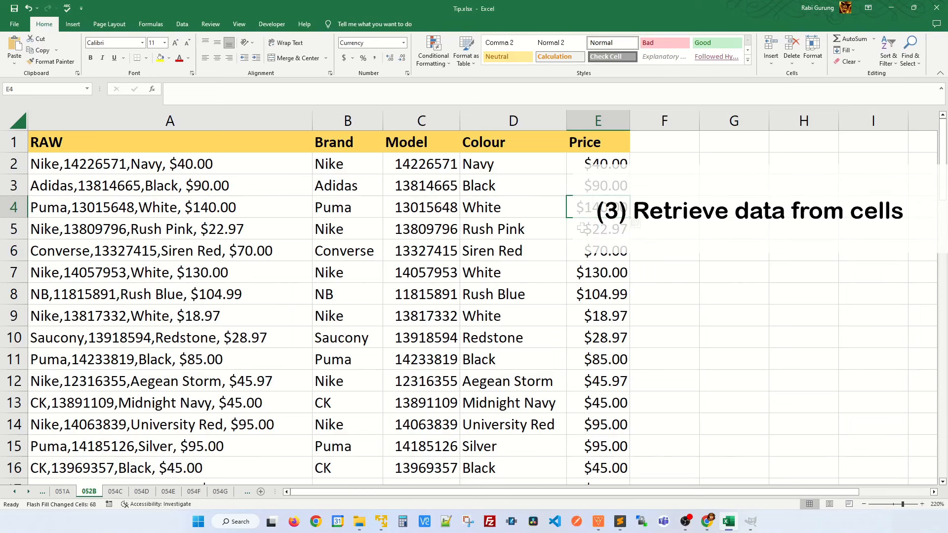
key("ctrl+Page_Down")
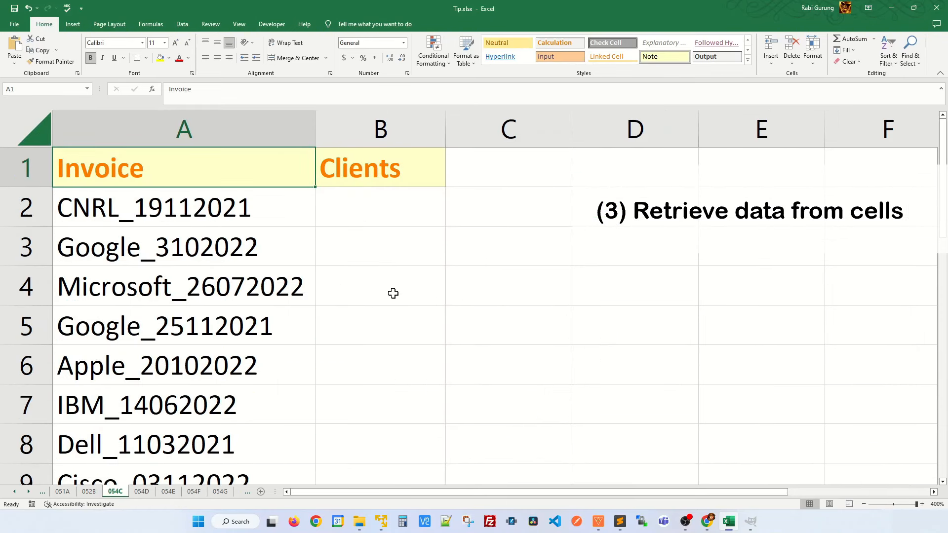
Enter CNRL as the first client, Flash Fill the Clients column, then go to sheet 054D
left_click(355, 208)
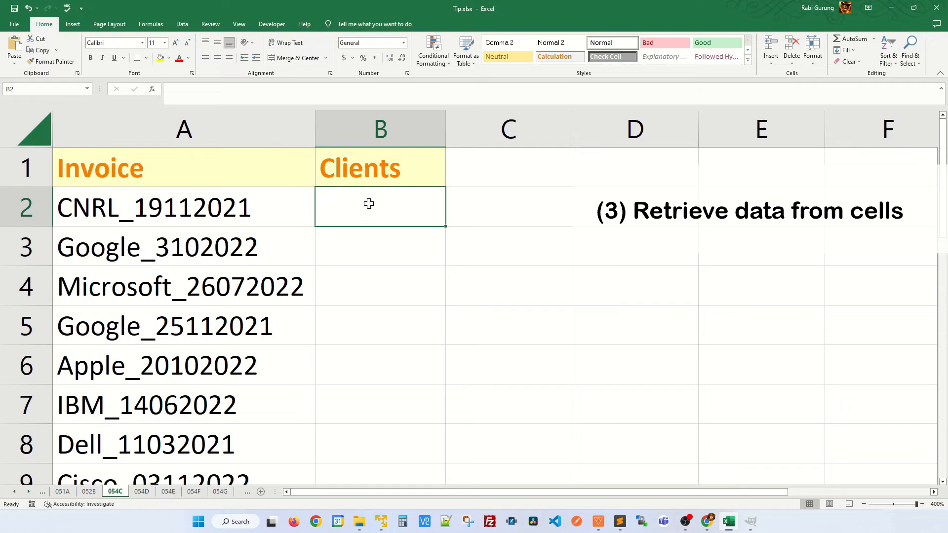
type("CNRL")
key("Return")
key("Return")
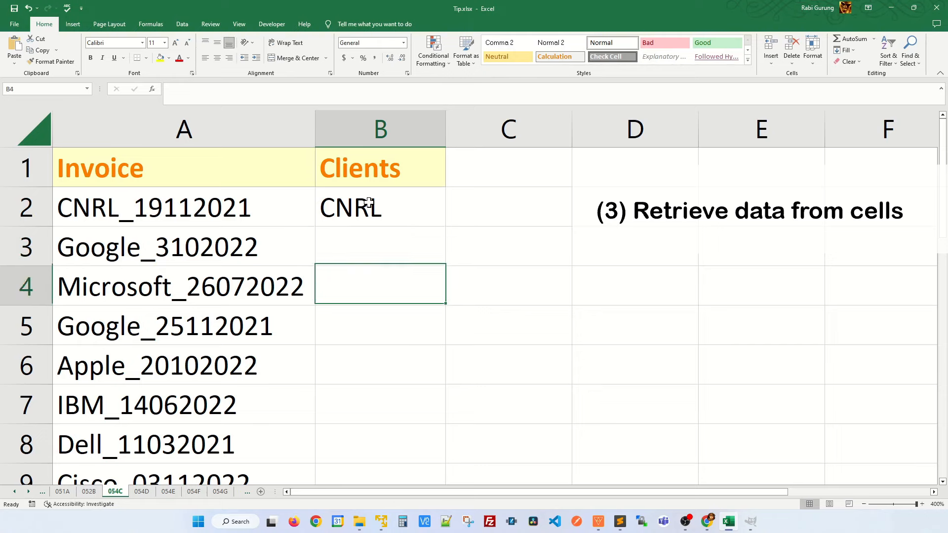
key("Return")
key("Return")
key("ctrl+e")
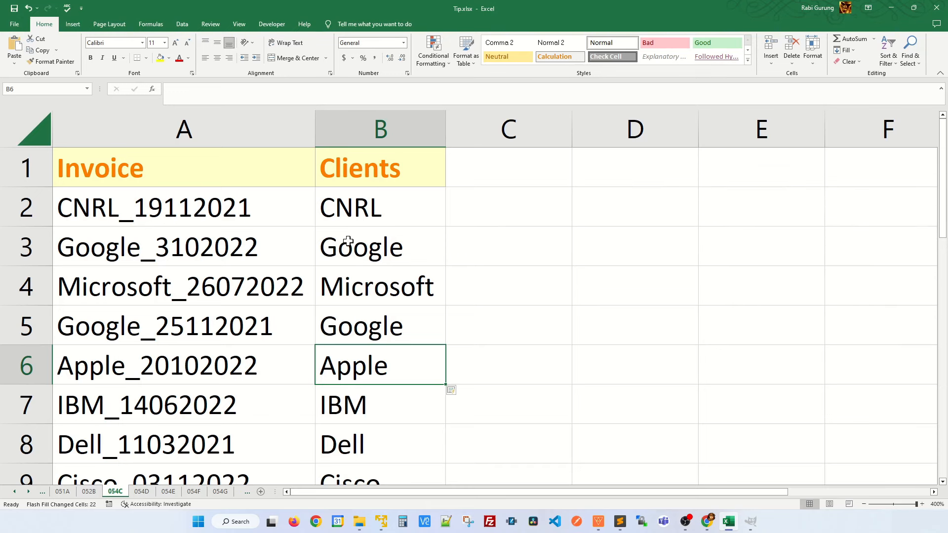
key("ctrl+Page_Down")
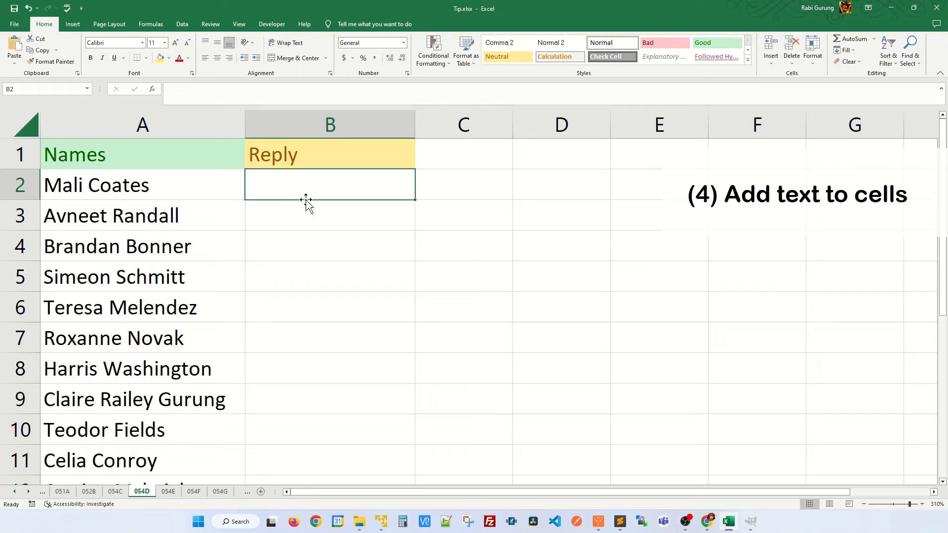
Write the first 'Hi <first name>. Thanks for your prompt reply' greeting, Flash Fill the rest, then go to 054E
type("H")
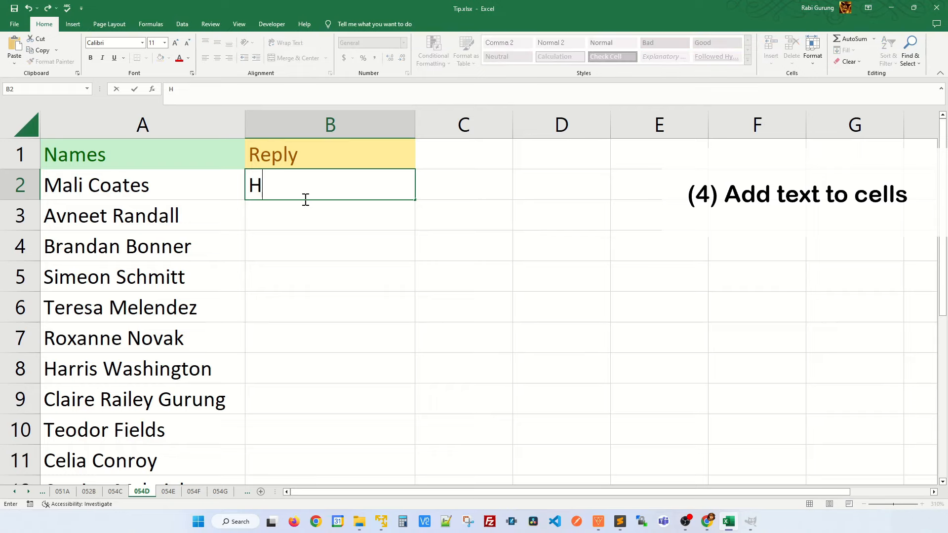
type("i mali")
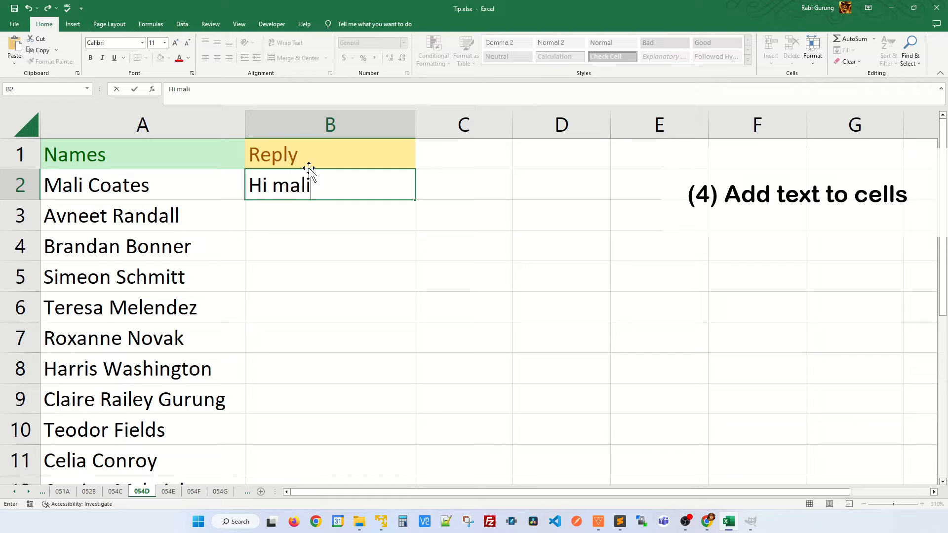
key("BackSpace")
key("BackSpace")
key("BackSpace")
key("BackSpace")
type("Mali")
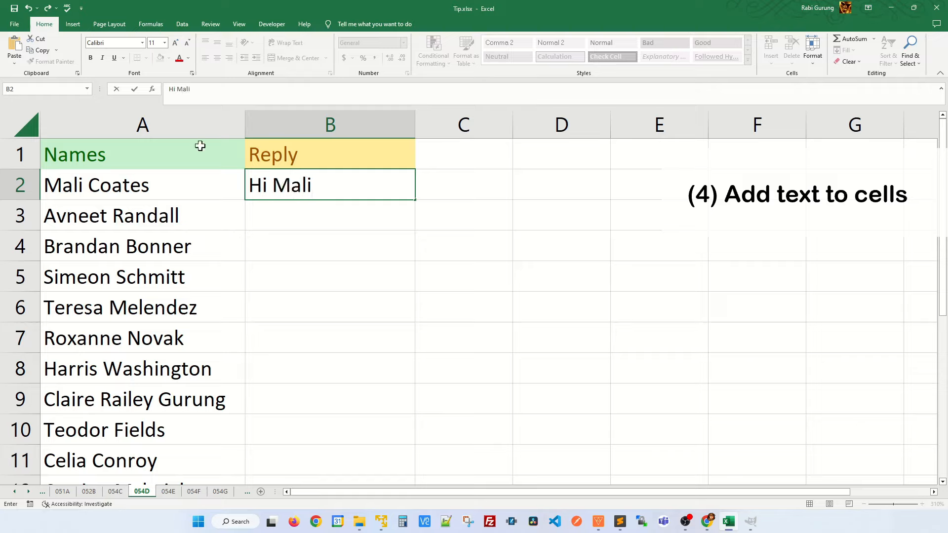
type(". Thanks for yout")
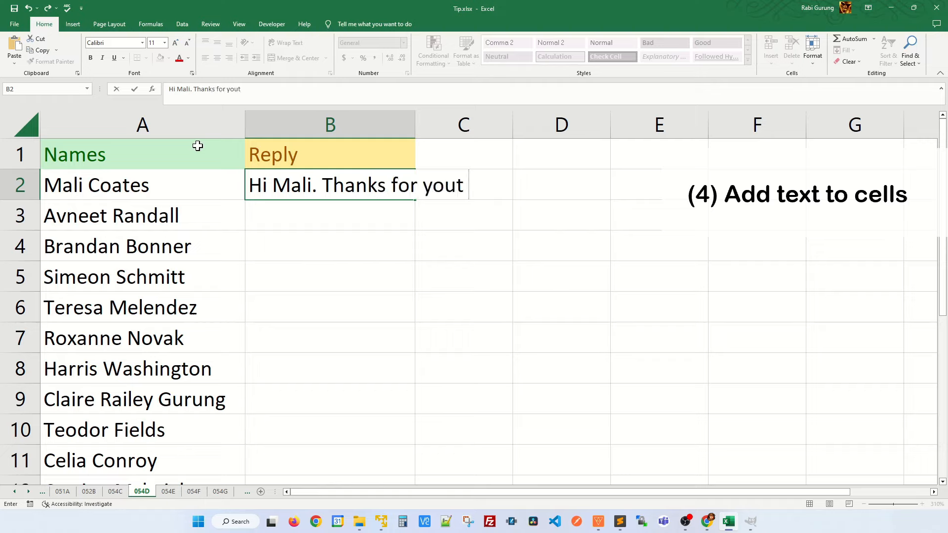
key("BackSpace")
type("r yourprompt reply.")
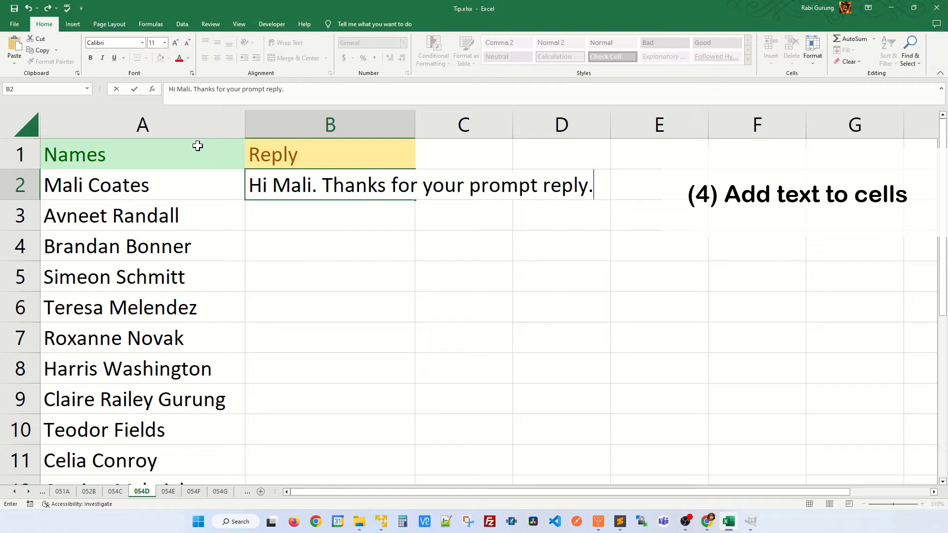
key("Return")
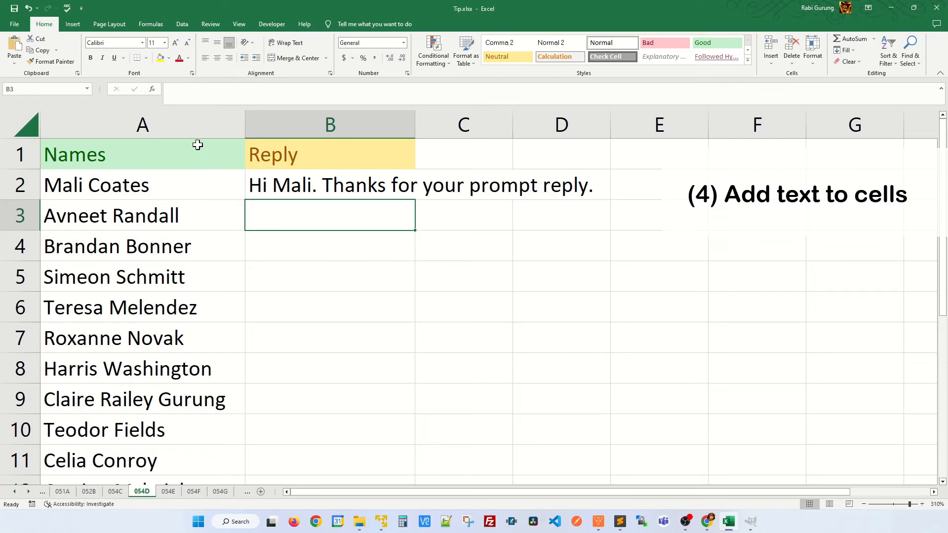
key("Down")
key("Down")
key("Down")
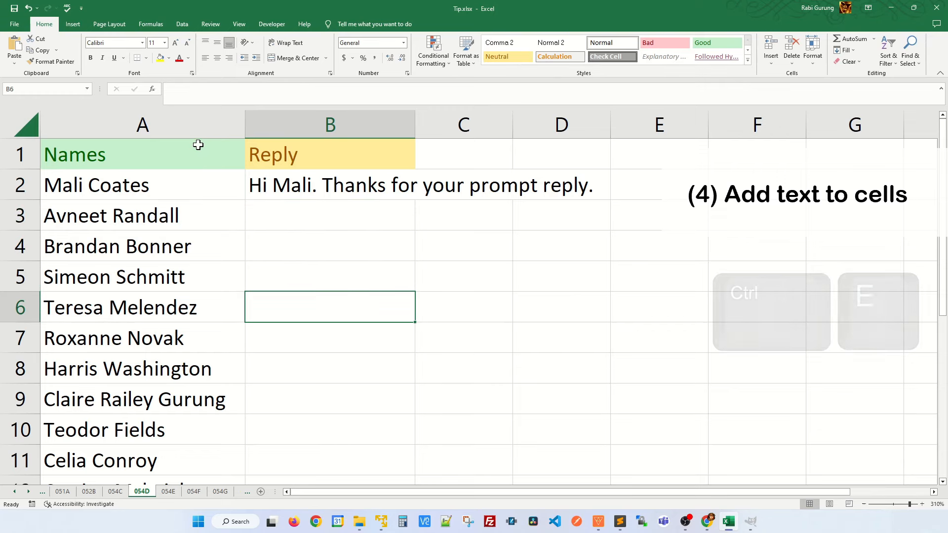
key("ctrl+e")
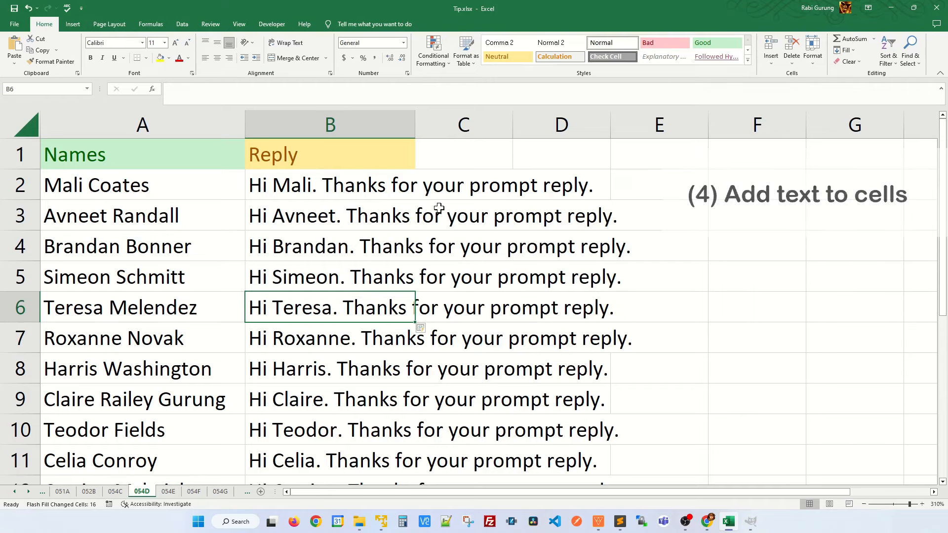
key("ctrl+Page_Down")
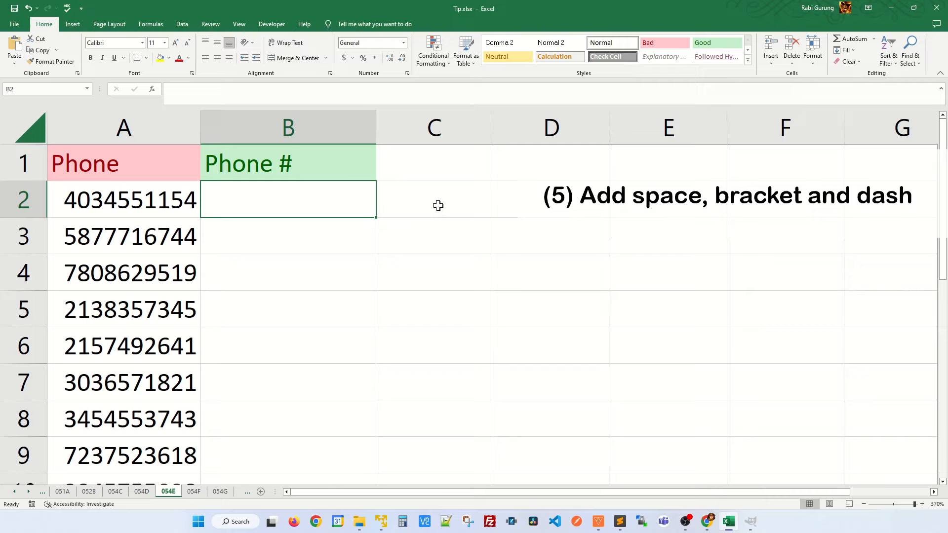
Type the first number as (area code) ###-####, Flash Fill the Phone # column, then go to 054F
key("Left")
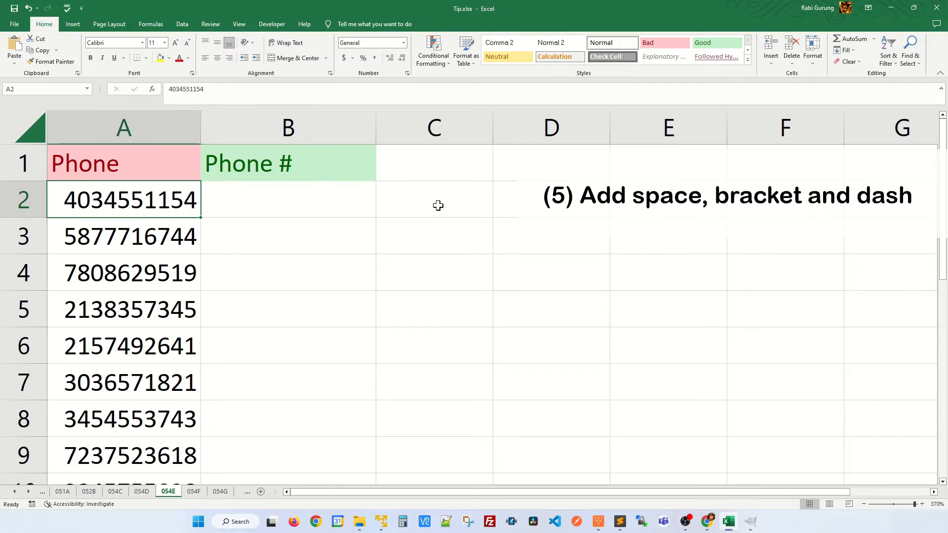
key("Right")
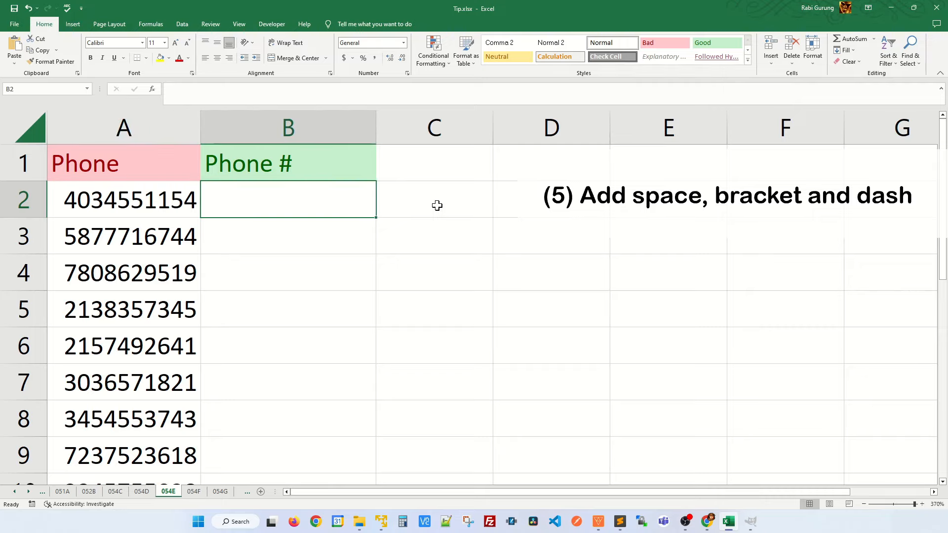
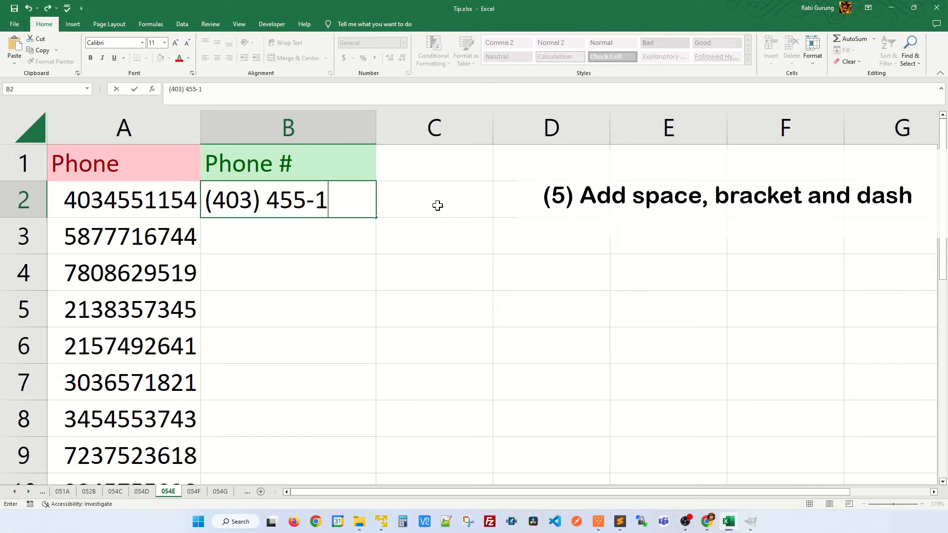
key("Return")
key("Up")
key("Left")
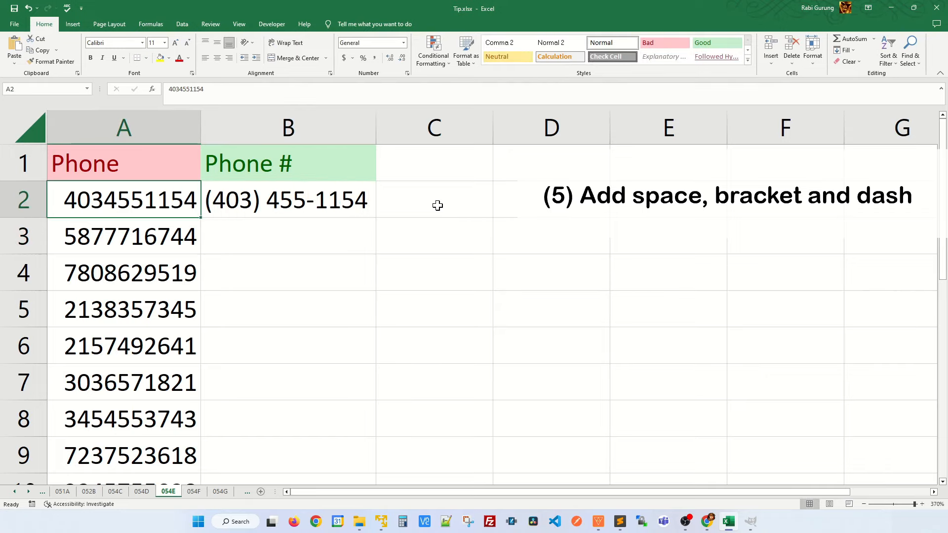
key("Right")
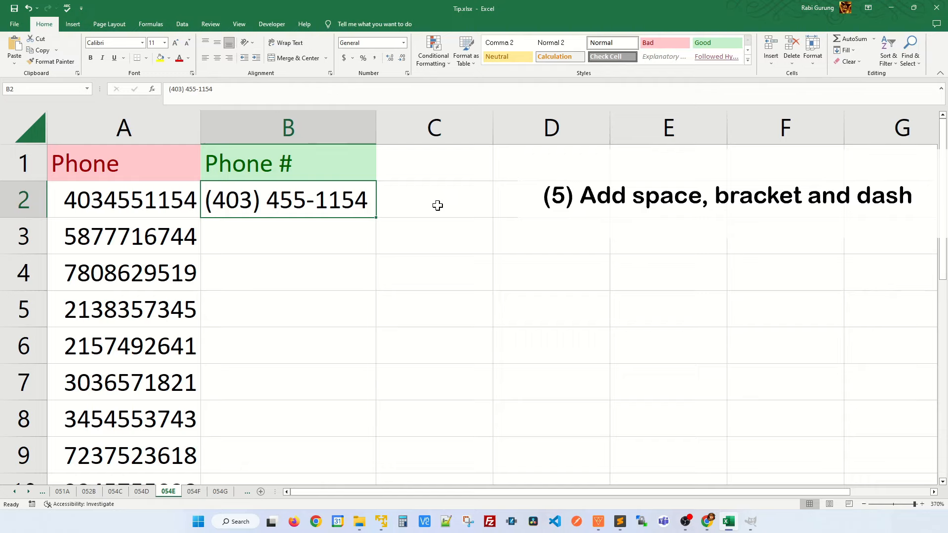
key("Down")
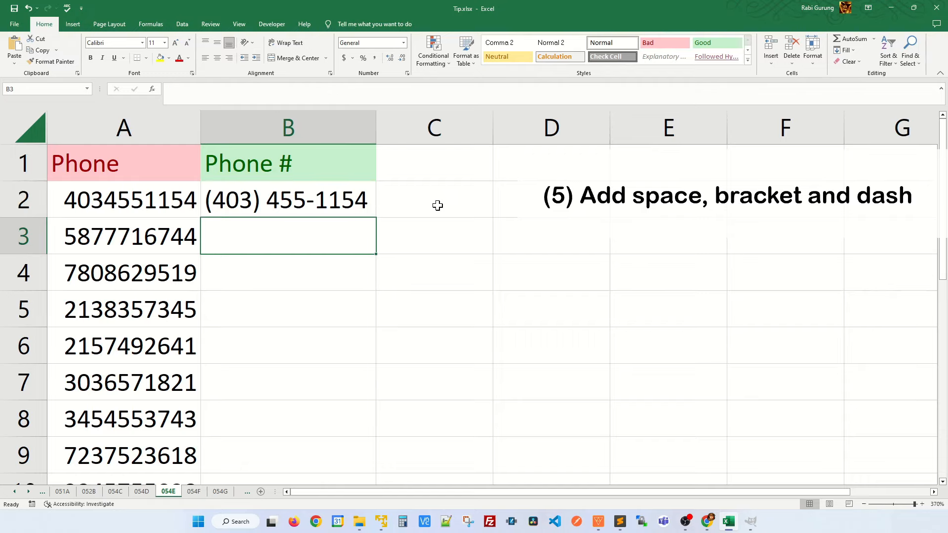
key("Down")
key("ctrl+e")
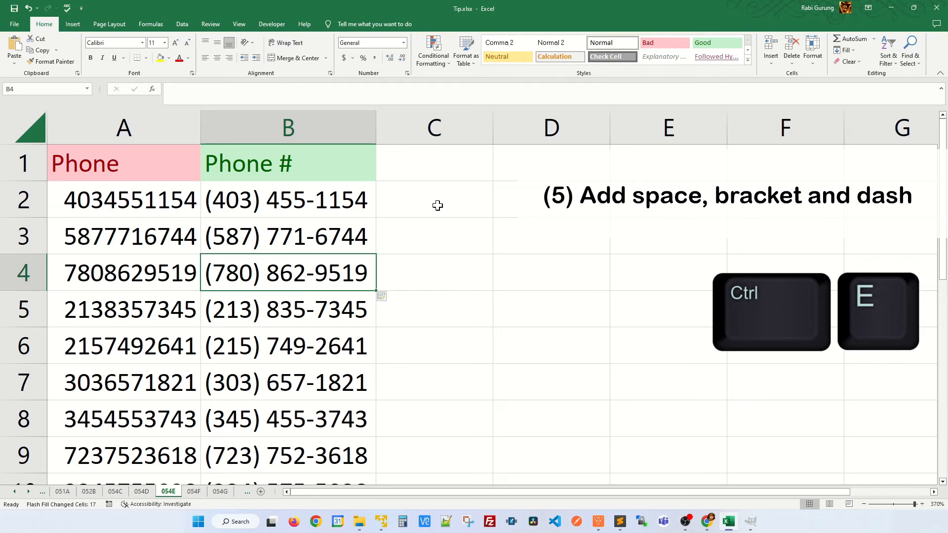
key("ctrl+Page_Down")
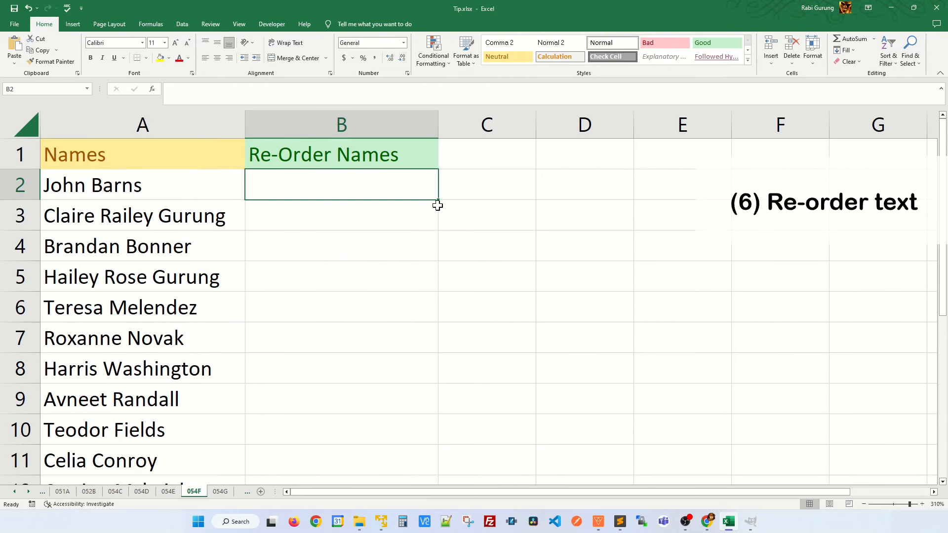
Enter the first name as 'Last, First', Flash Fill Re-Order Names, check results, then go to 054G
key("Left")
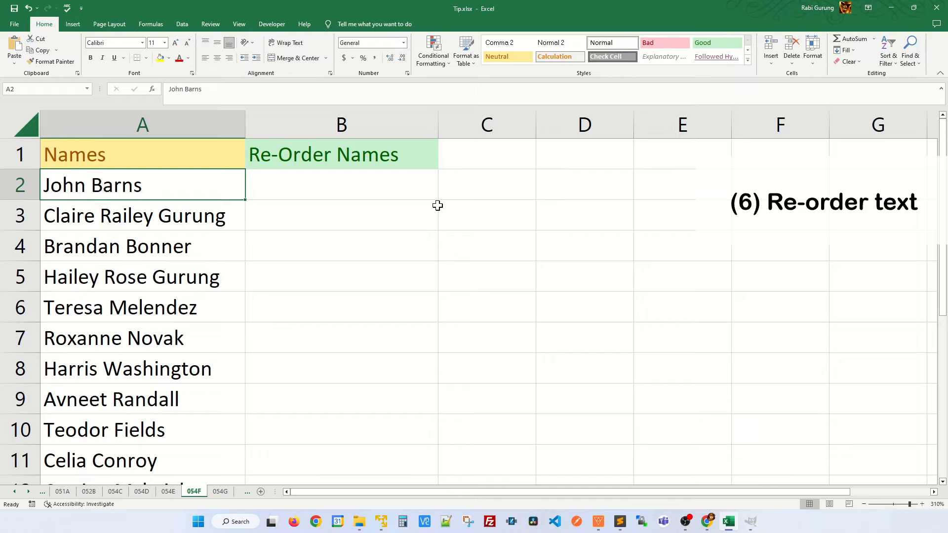
key("Right")
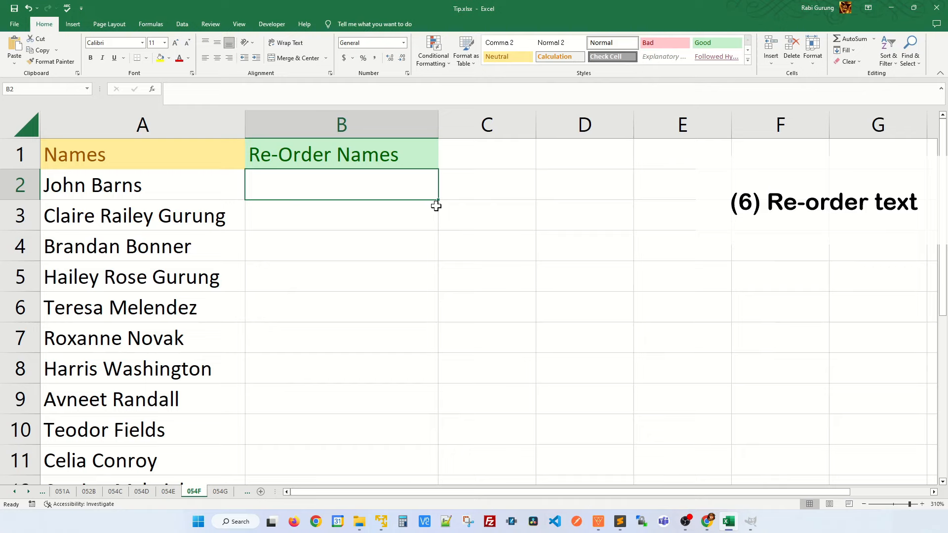
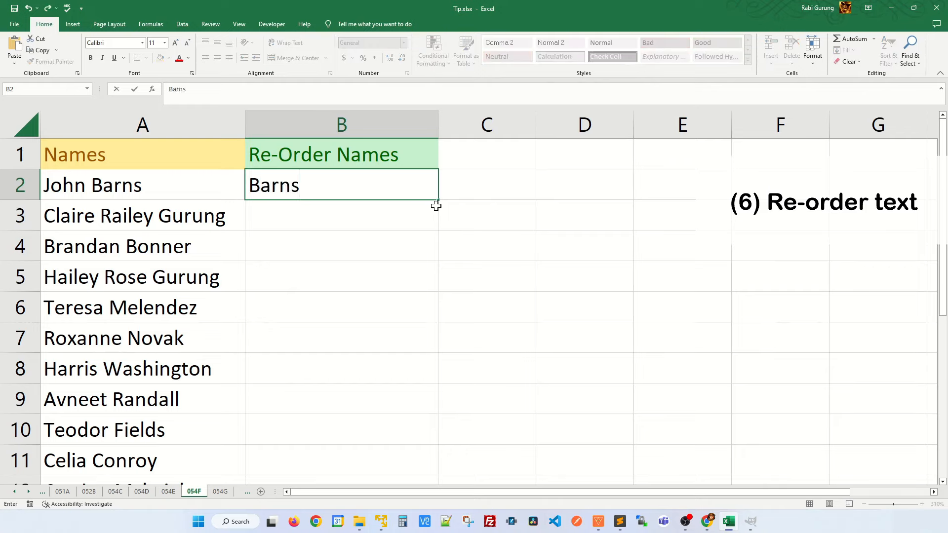
key("Return")
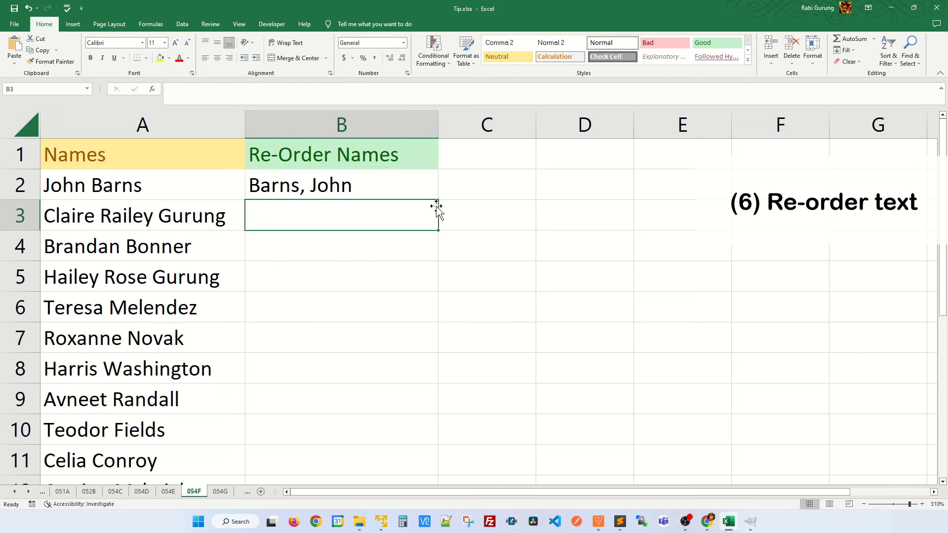
key("Down")
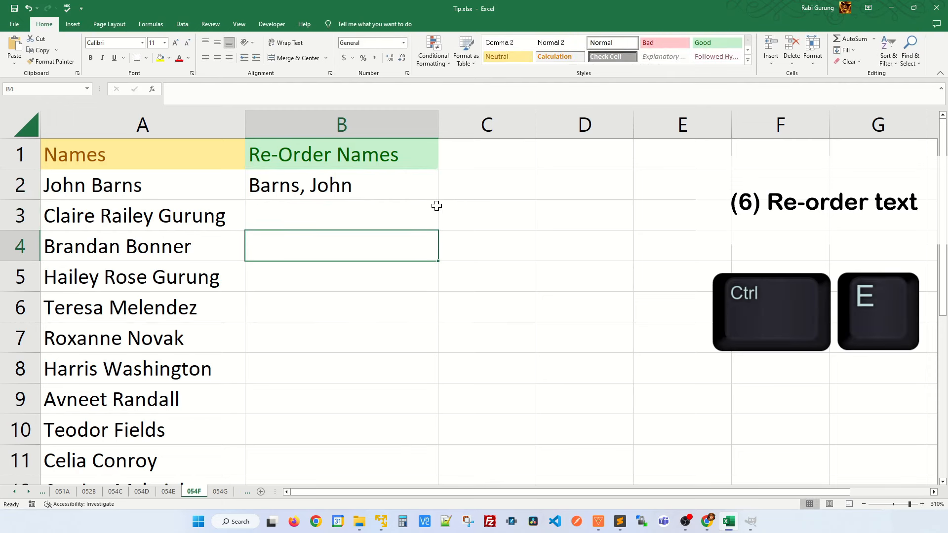
key("ctrl+e")
key("Down")
key("Down")
key("Up")
key("Up")
key("Up")
key("Up")
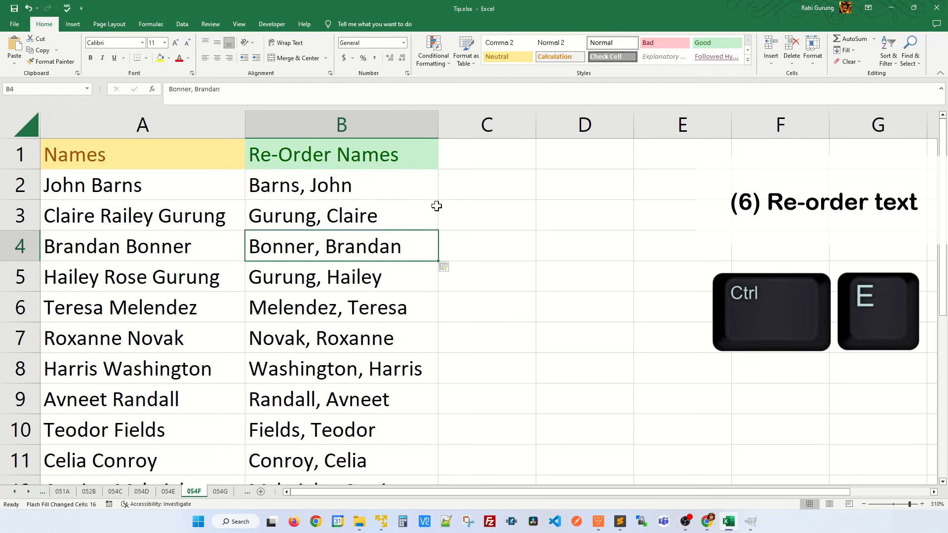
key("Down")
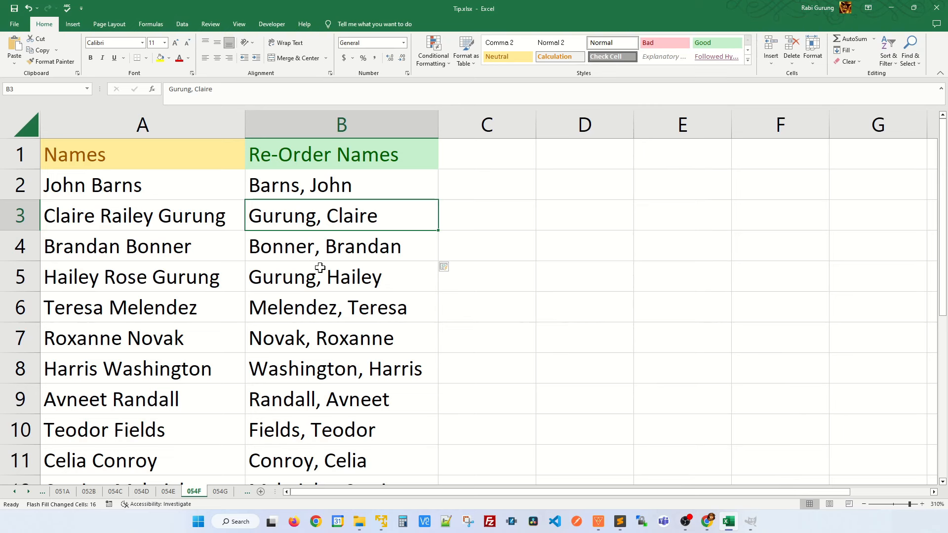
key("ctrl+Page_Down")
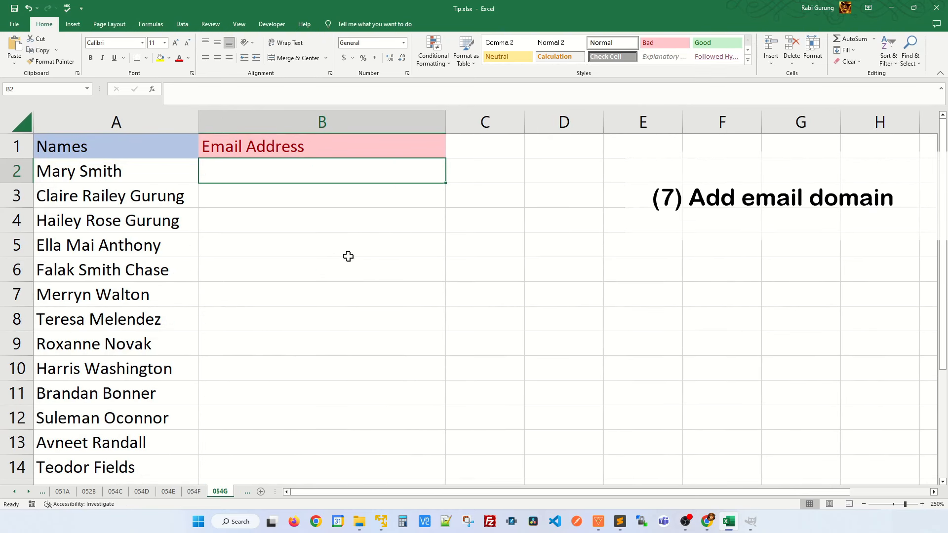
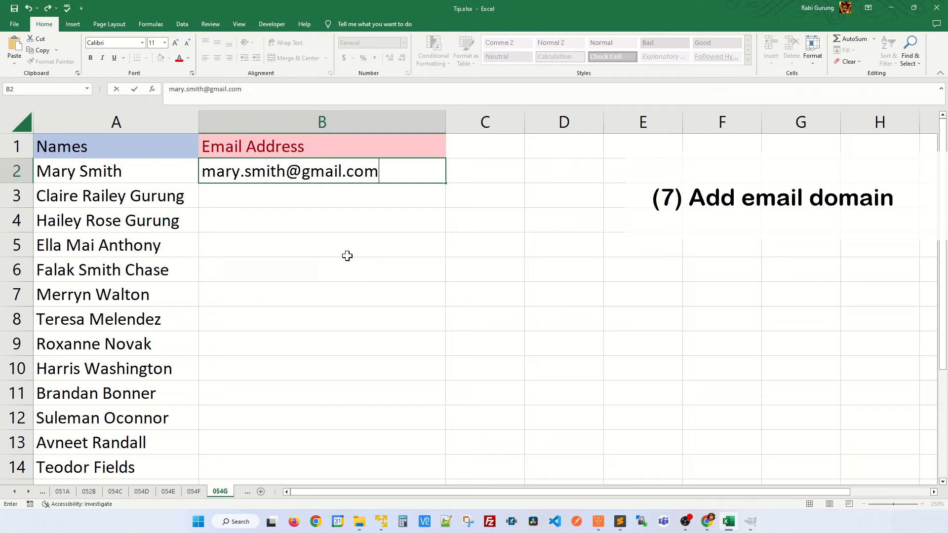
key("Return")
key("Return")
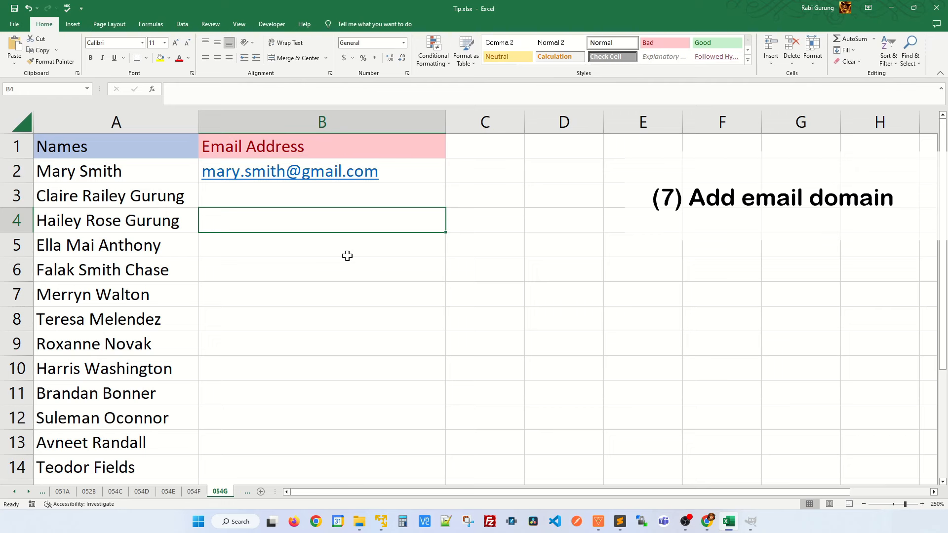
key("Return")
key("Return")
key("ctrl+e")
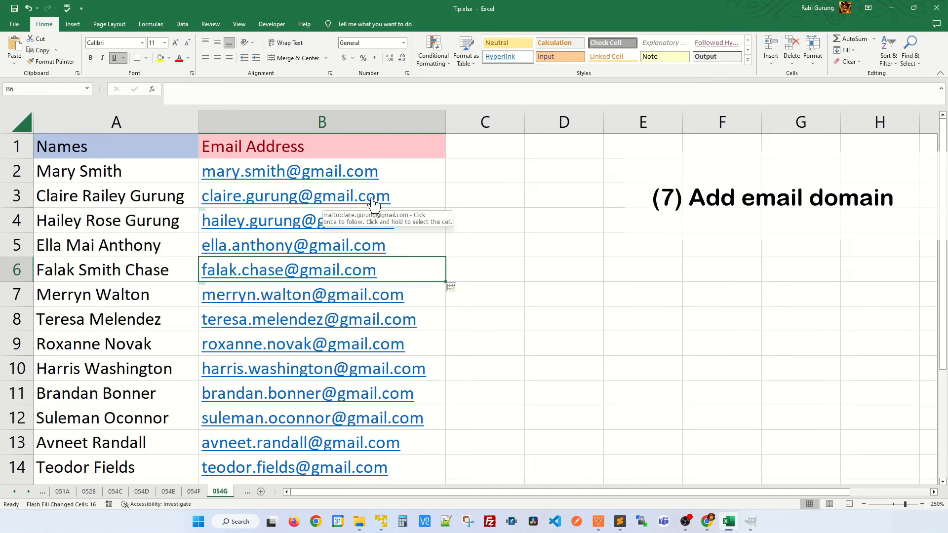
scroll(390, 365, "down", 4)
scroll(392, 346, "up", 4)
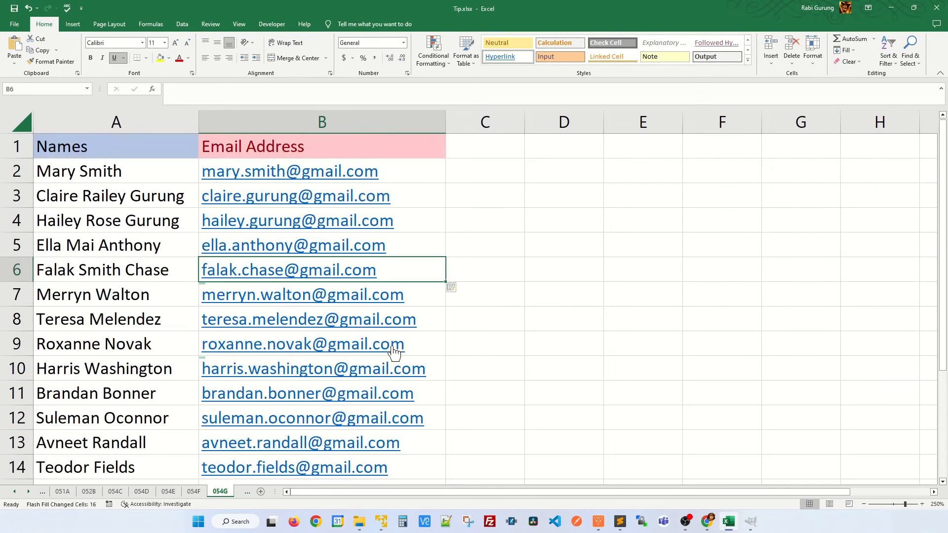